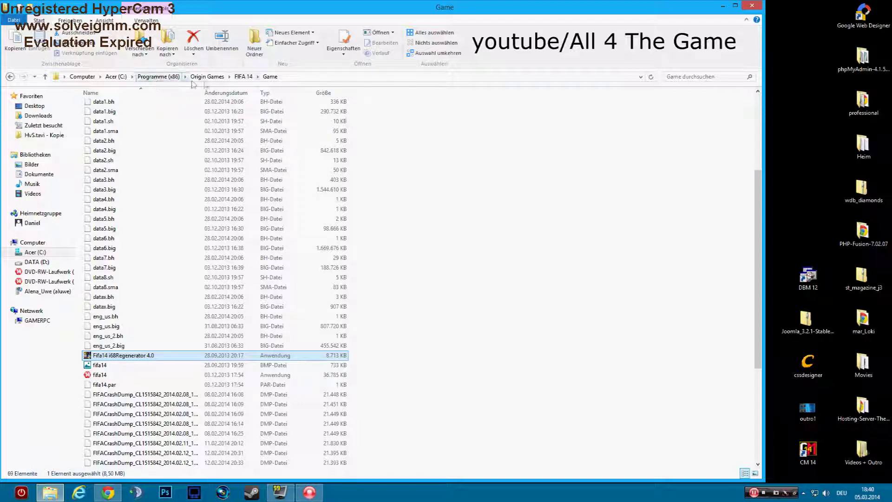
Open the Game folder of the FIFA 14 installation and select the Fifa14 i68Regenerator 4.0 application.
{"action": "left_click", "coordinate": [214, 77]}
{"action": "double_click", "coordinate": [116, 119]}
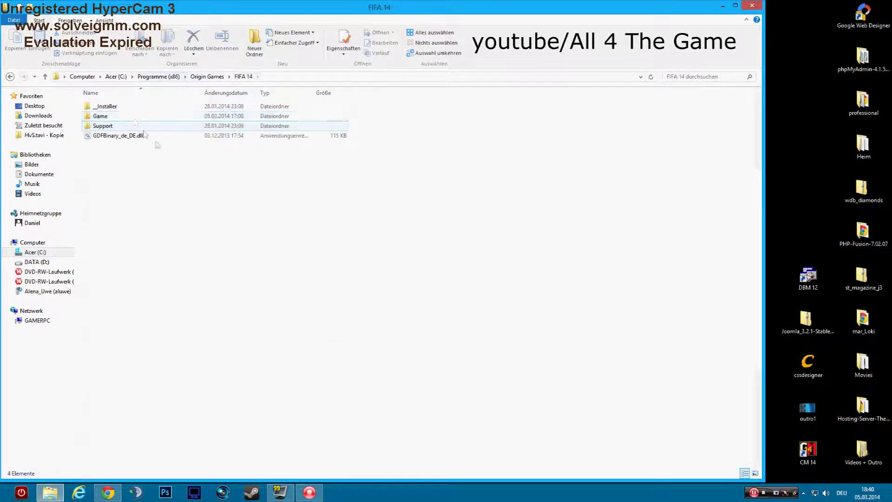
{"action": "double_click", "coordinate": [134, 119]}
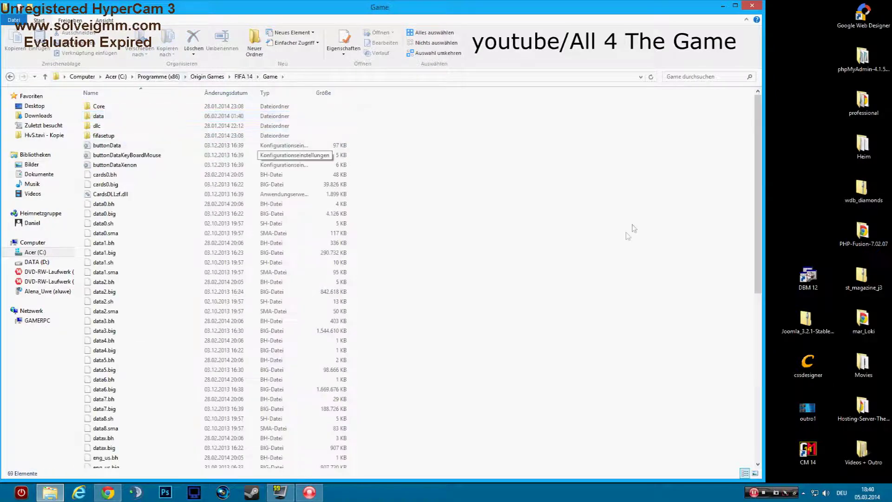
{"action": "left_click_drag", "start_coordinate": [758, 239], "coordinate": [766, 288]}
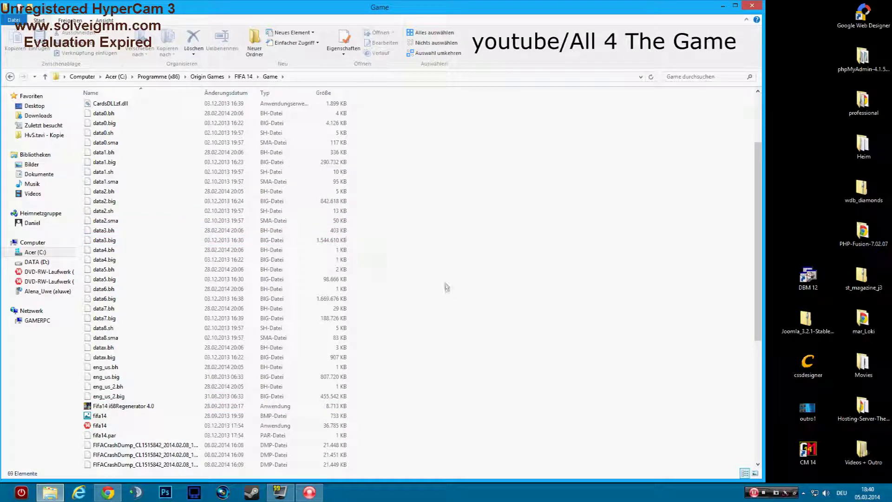
{"action": "left_click", "coordinate": [180, 407]}
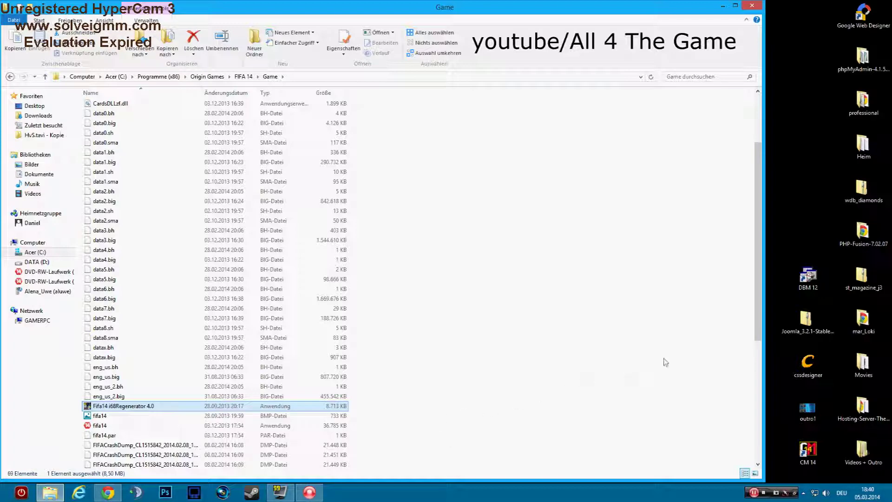
Launch DB Master 12 and open the fifa_ng_db.db database with the fifa_ng_db-meta XML descriptor.
{"action": "double_click", "coordinate": [812, 279]}
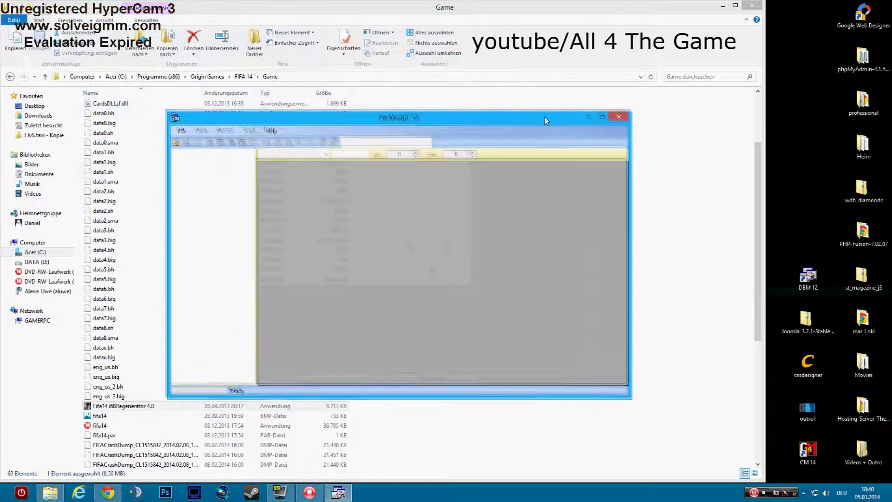
{"action": "left_click_drag", "start_coordinate": [544, 117], "coordinate": [547, 131]}
{"action": "left_click", "coordinate": [183, 144]}
{"action": "left_click", "coordinate": [187, 151]}
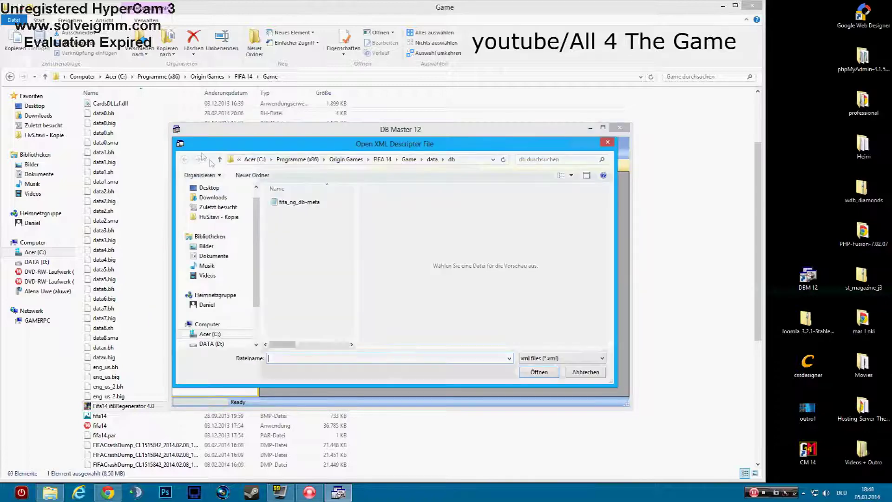
{"action": "left_click", "coordinate": [320, 204]}
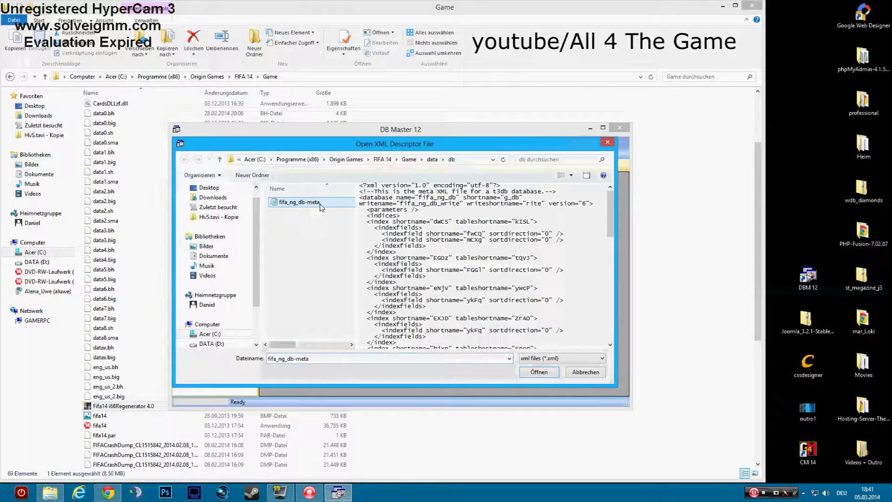
{"action": "double_click", "coordinate": [322, 205]}
{"action": "double_click", "coordinate": [332, 204]}
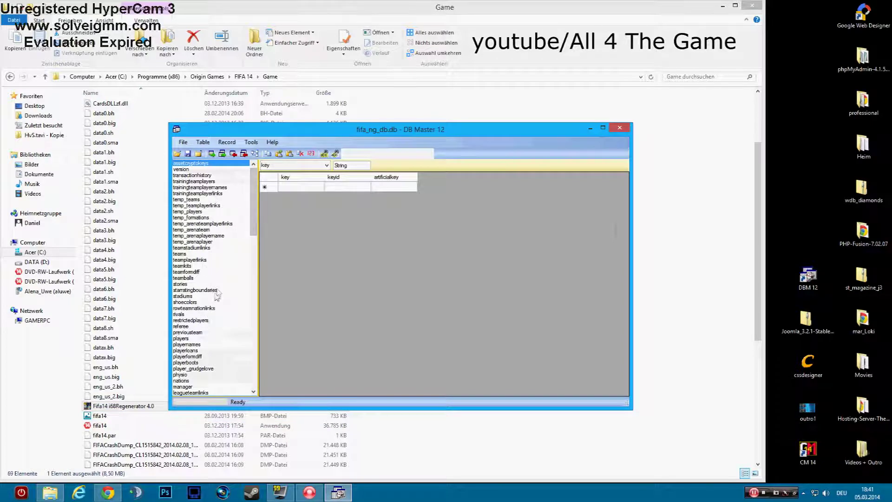
Open the playerboots table and bring its isavailableinstore column into view.
{"action": "scroll", "coordinate": [258, 231], "scroll_direction": "down", "scroll_amount": 3}
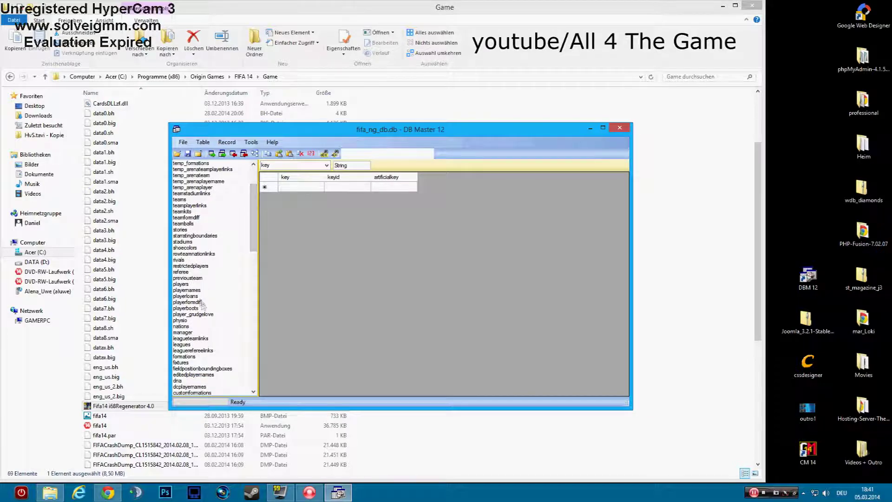
{"action": "left_click", "coordinate": [188, 308]}
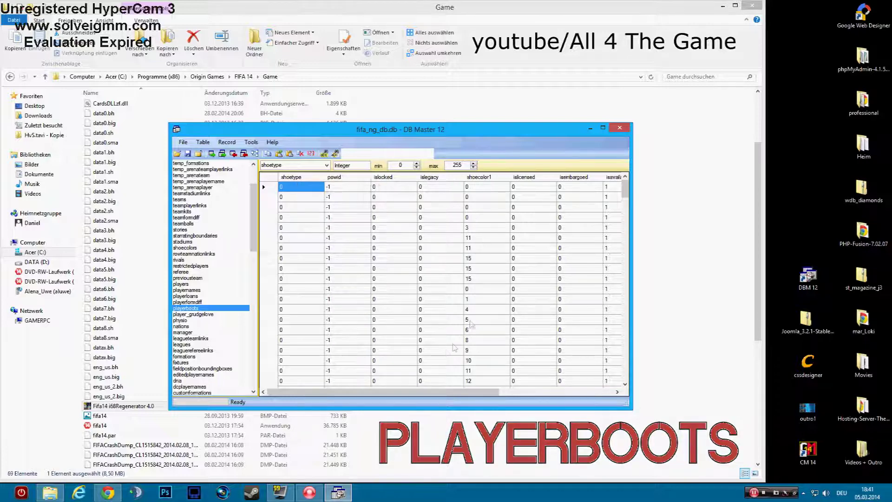
{"action": "left_click_drag", "start_coordinate": [390, 395], "coordinate": [503, 396]}
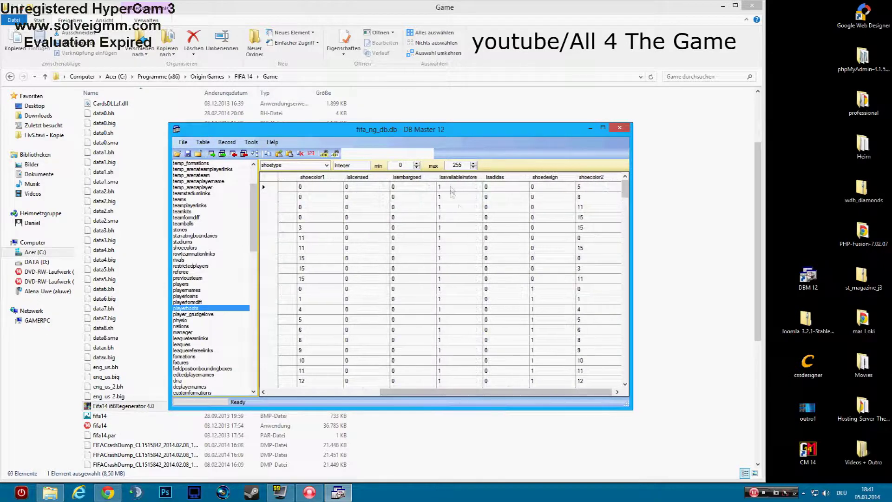
Select the isavailableinstore values from the first to the last record of the playerboots table.
{"action": "mouse_move", "coordinate": [471, 186]}
{"action": "left_mouse_down"}
{"action": "mouse_move", "coordinate": [468, 388]}
{"action": "mouse_move", "coordinate": [465, 187]}
{"action": "left_mouse_up"}
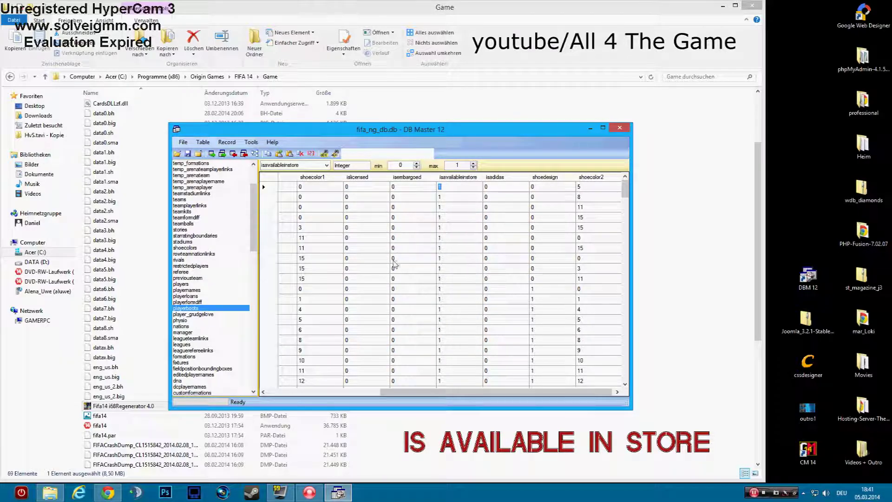
{"action": "left_click_drag", "start_coordinate": [465, 361], "coordinate": [455, 331]}
{"action": "left_click", "coordinate": [455, 330]}
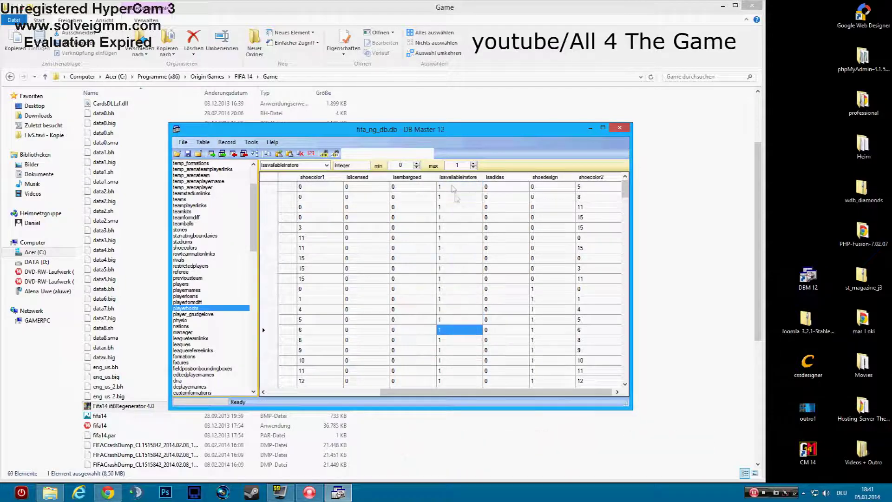
{"action": "left_click", "coordinate": [453, 188]}
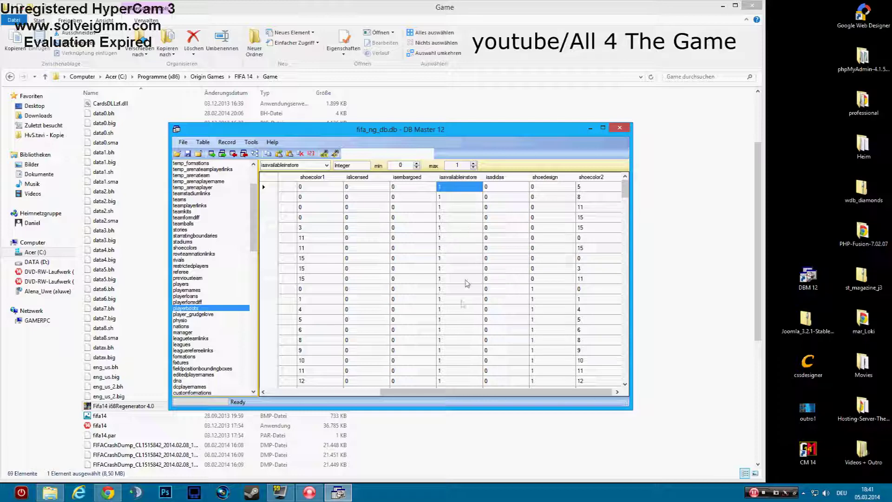
{"action": "left_click_drag", "start_coordinate": [447, 191], "coordinate": [452, 377]}
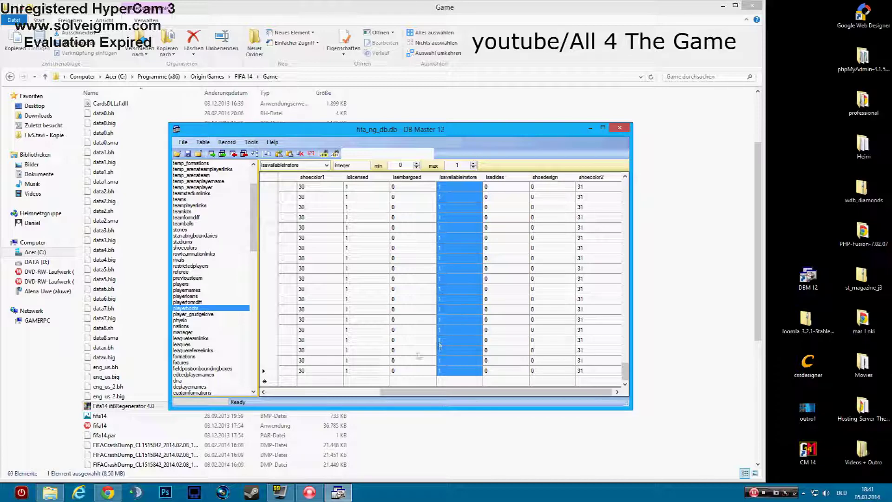
Check the file commands and the isavailableinstore column once more, and close DB Master 12.
{"action": "left_click", "coordinate": [184, 143]}
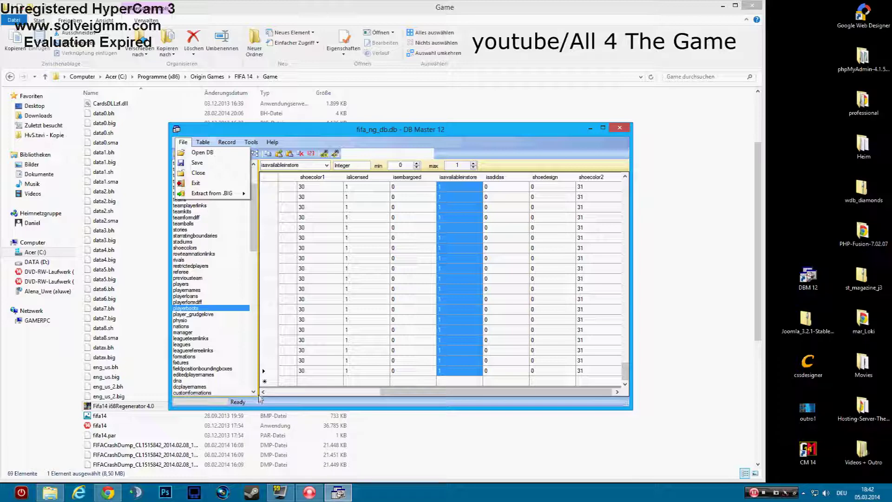
{"action": "left_click", "coordinate": [316, 133]}
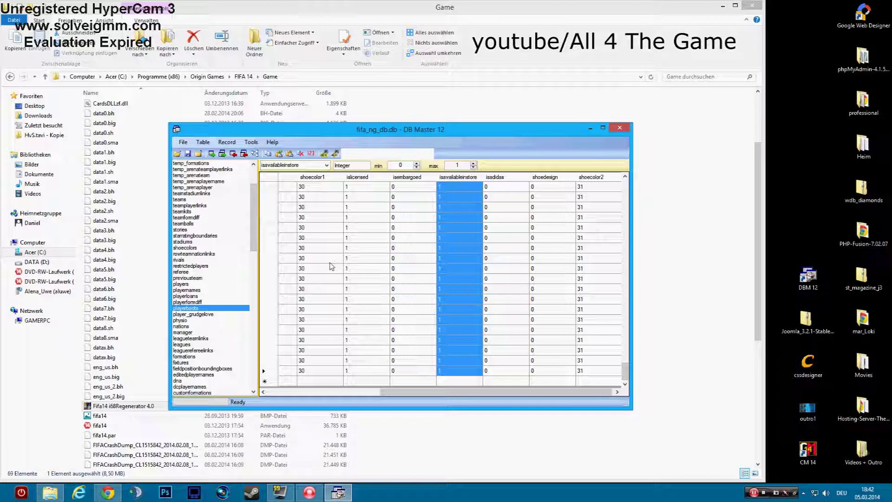
{"action": "left_click", "coordinate": [470, 263]}
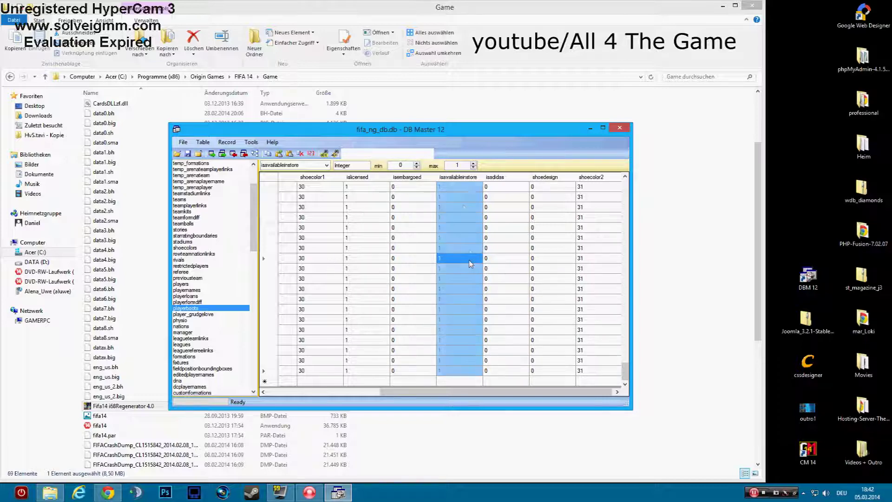
{"action": "left_click", "coordinate": [468, 177]}
{"action": "scroll", "coordinate": [470, 171], "scroll_direction": "up", "scroll_amount": 5}
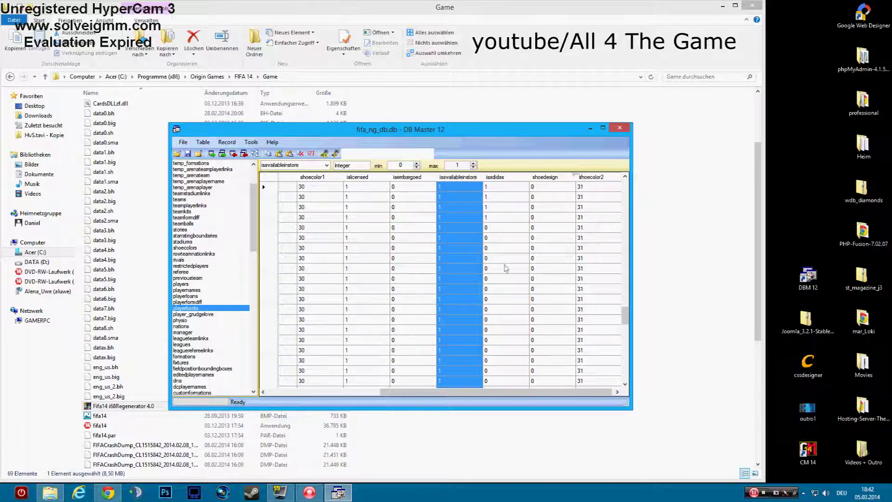
{"action": "left_click", "coordinate": [621, 129]}
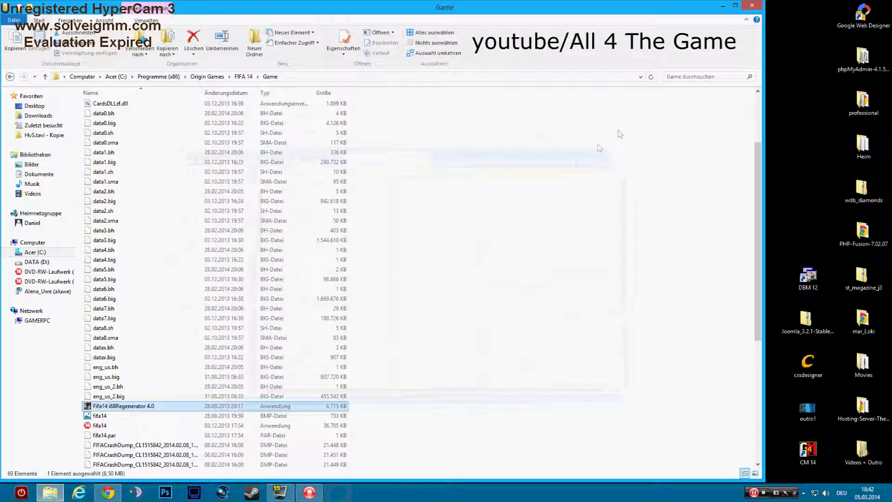
Launch Fifa14 i68Regenerator 4.0 from the Game folder and cycle its interface language to English.
{"action": "right_click", "coordinate": [165, 409]}
{"action": "left_click", "coordinate": [209, 173]}
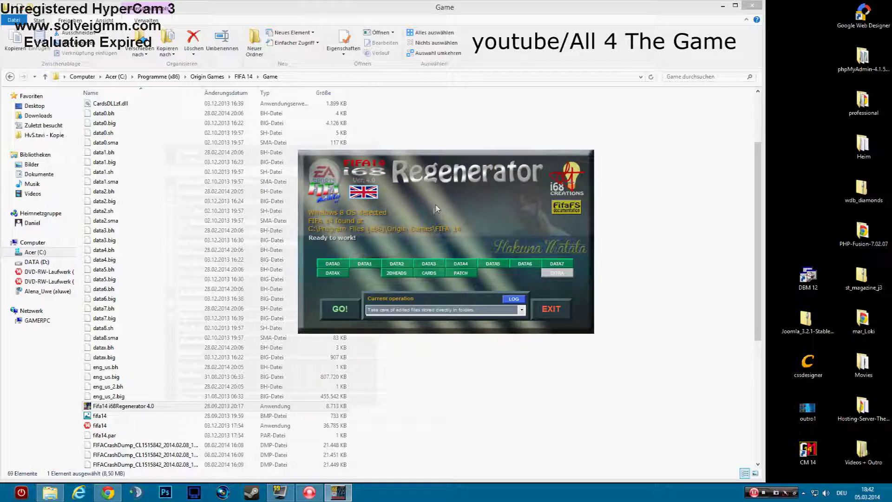
{"action": "left_click", "coordinate": [371, 194]}
{"action": "left_click", "coordinate": [371, 194]}
{"action": "left_click", "coordinate": [371, 195]}
{"action": "left_click", "coordinate": [371, 195]}
{"action": "left_click", "coordinate": [371, 194]}
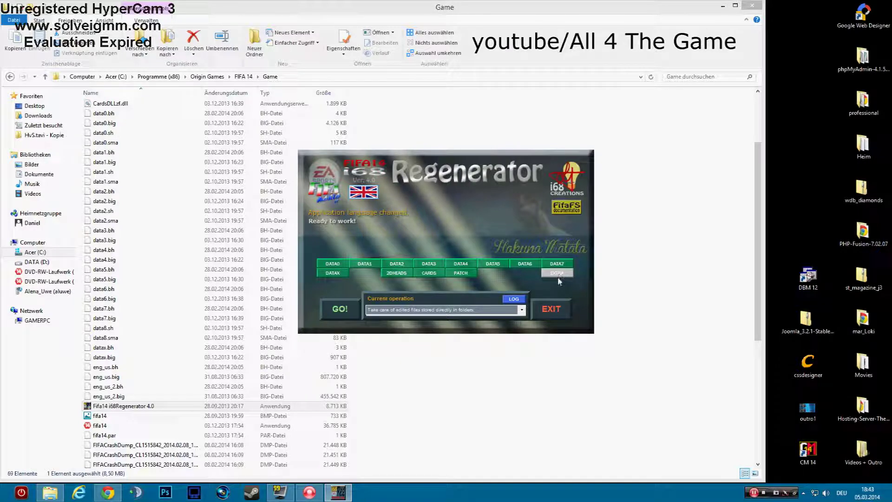
Keep "Take care of edited files stored directly in folders" as the current operation and exit the Regenerator.
{"action": "left_click", "coordinate": [522, 310]}
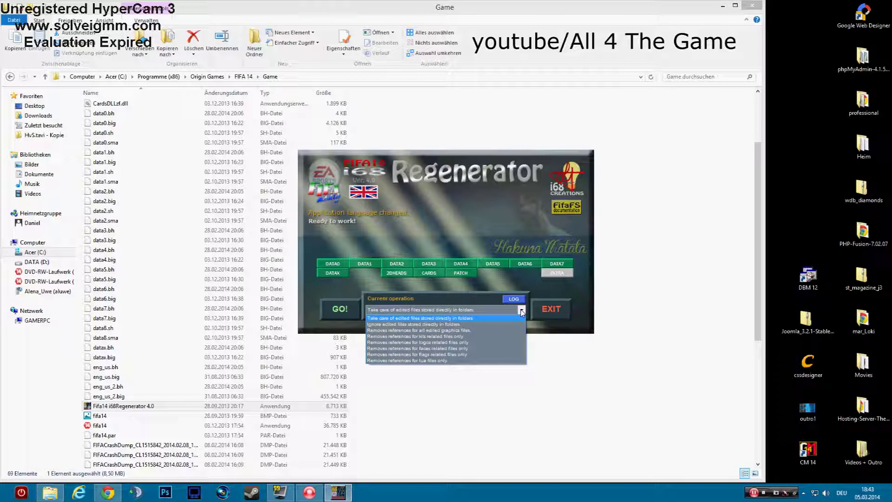
{"action": "left_click", "coordinate": [522, 312]}
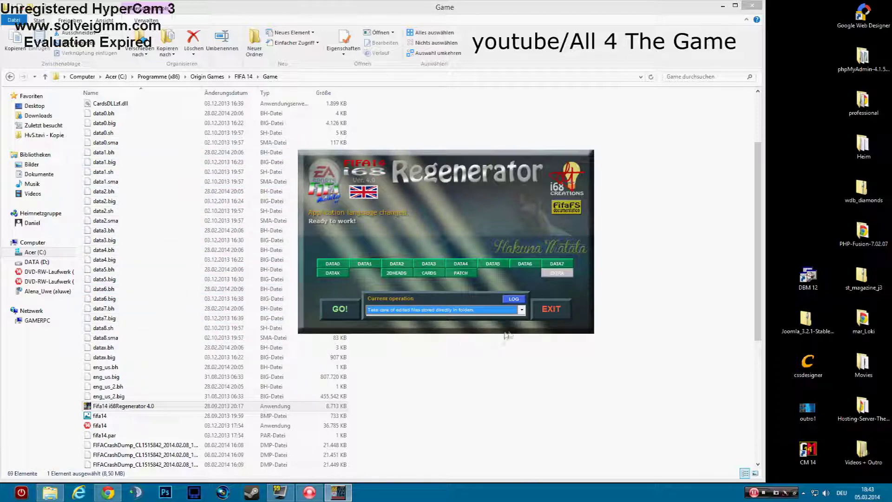
{"action": "left_click", "coordinate": [549, 309]}
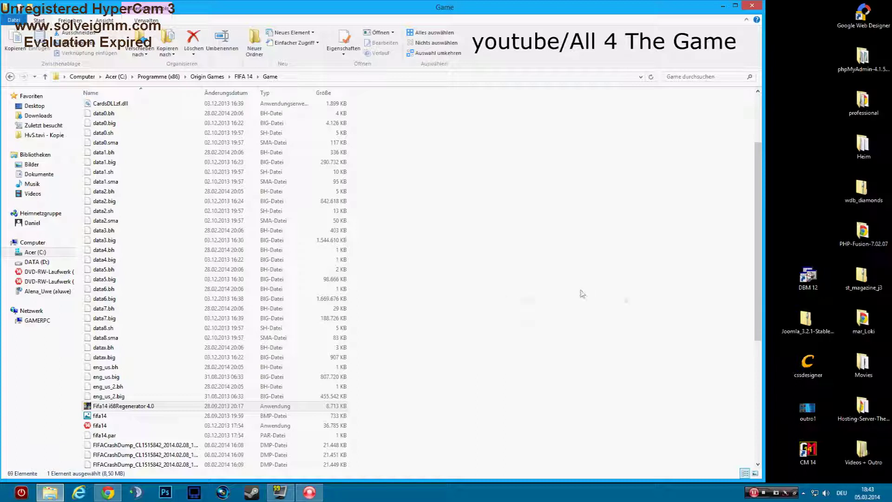
{"action": "left_click_drag", "start_coordinate": [759, 312], "coordinate": [754, 289]}
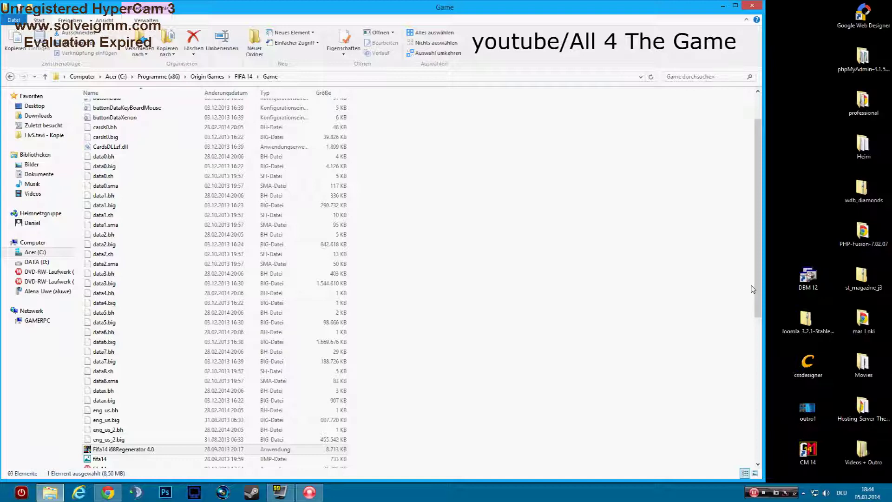
{"action": "scroll", "coordinate": [757, 268], "scroll_direction": "up", "scroll_amount": 2}
{"action": "left_click_drag", "start_coordinate": [756, 260], "coordinate": [756, 258]}
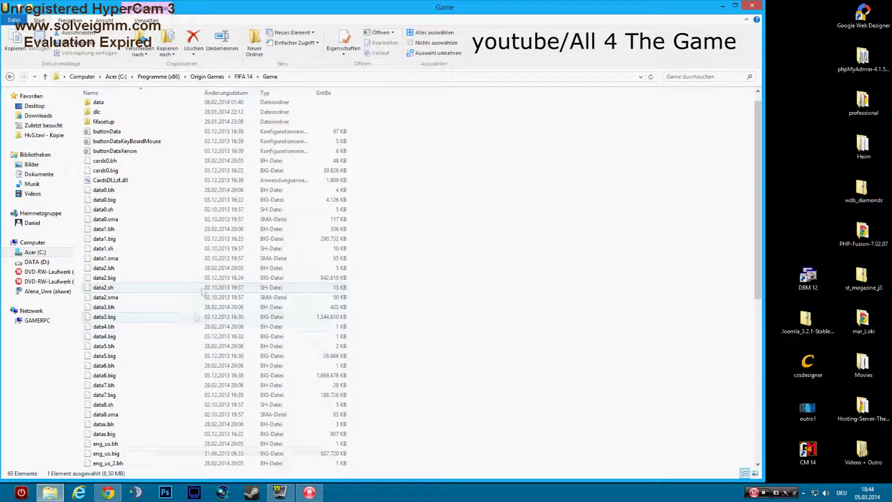
{"action": "left_click_drag", "start_coordinate": [757, 221], "coordinate": [760, 209]}
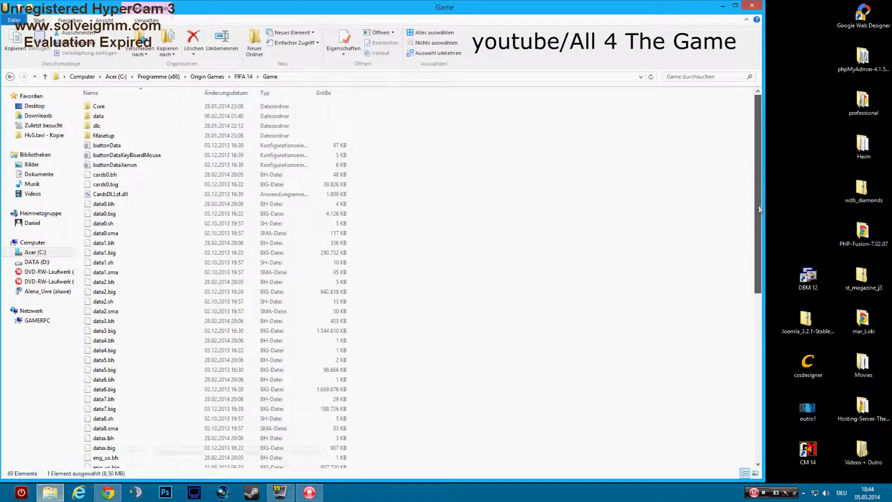